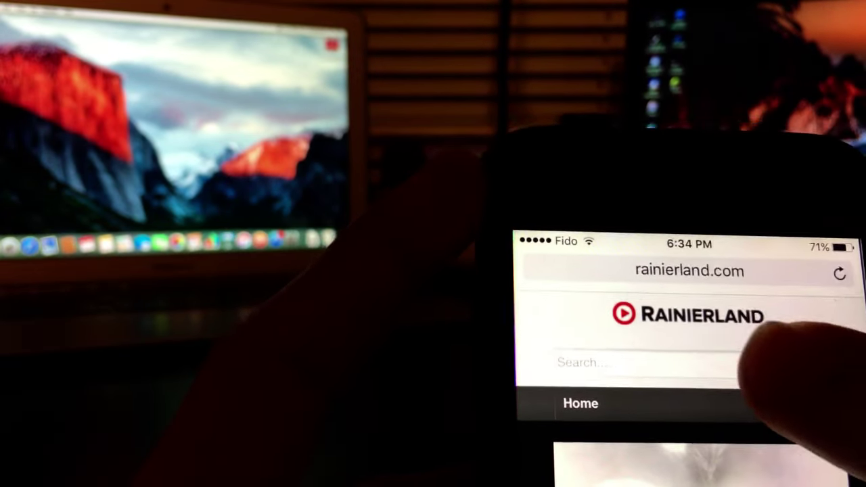
# Search Rainierland for 'Star wars' and open the Star Wars: The Force Awakens (2015) result.
pyautogui.click(717, 363)
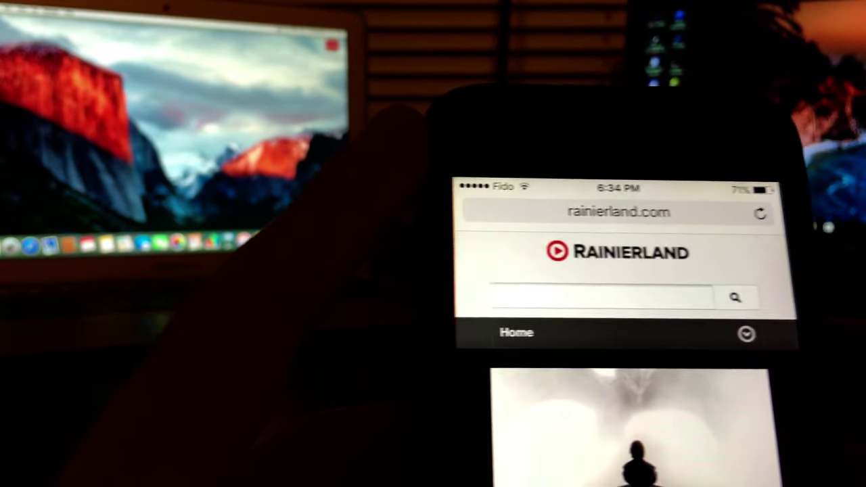
pyautogui.write('Star wars')
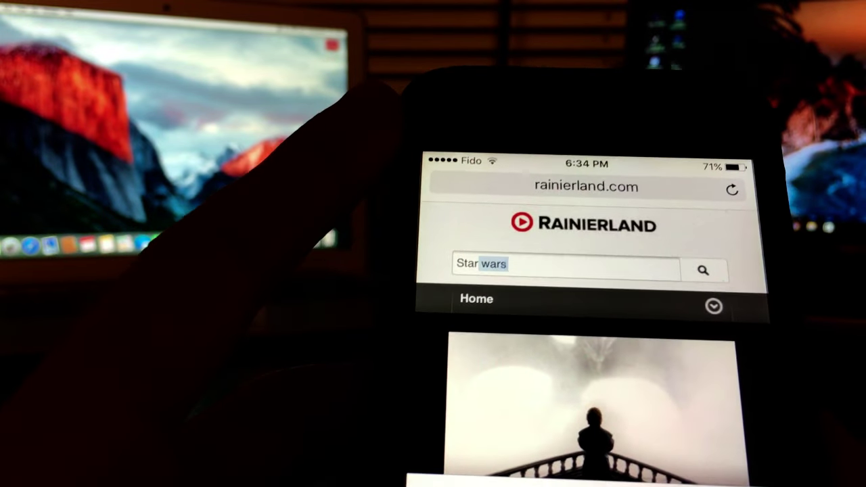
pyautogui.press('Return')
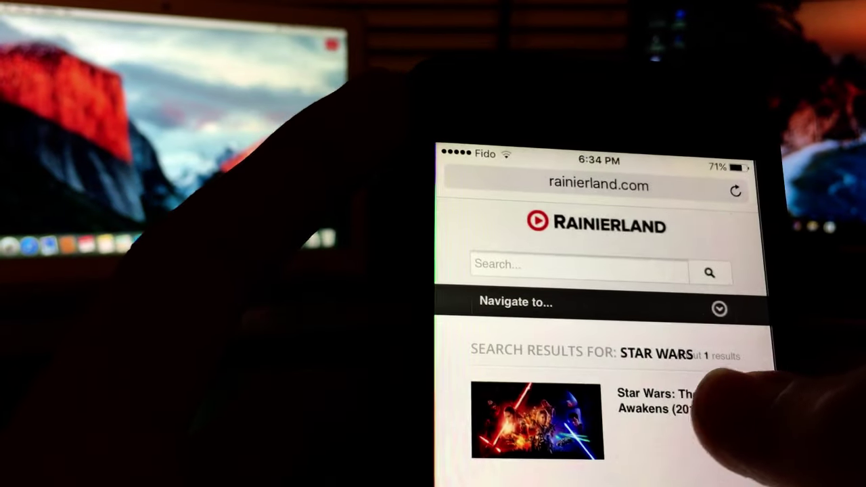
pyautogui.click(660, 401)
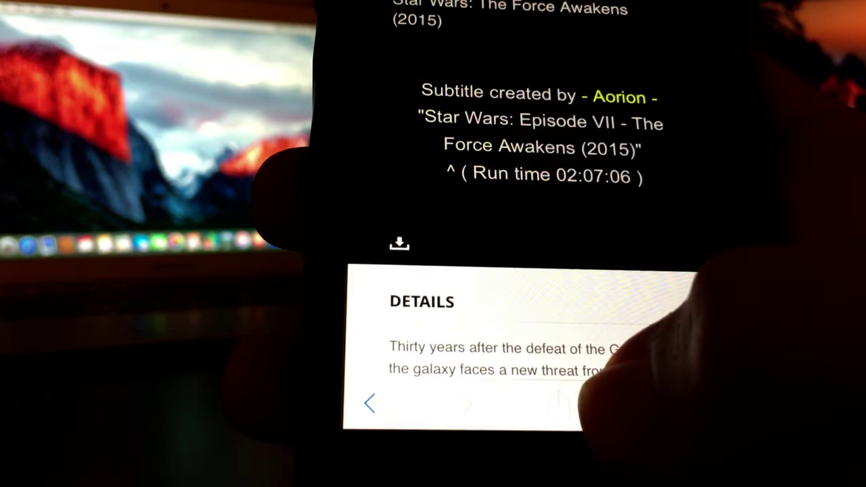
# Add the Force Awakens page to the home screen from Safari's share sheet.
pyautogui.click(560, 403)
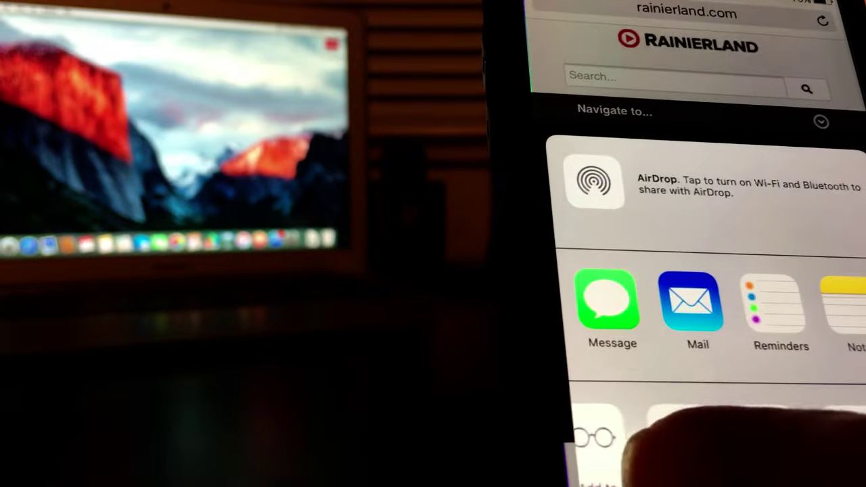
pyautogui.moveTo(778, 440); pyautogui.dragTo(643, 439)
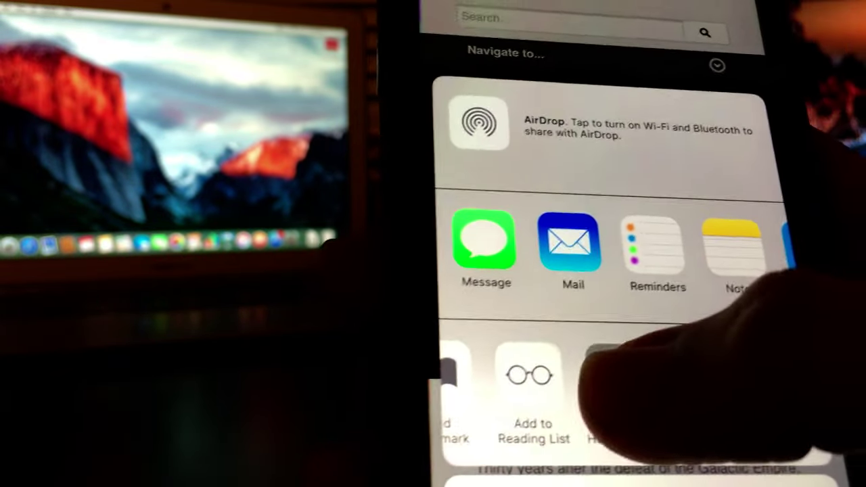
pyautogui.click(670, 420)
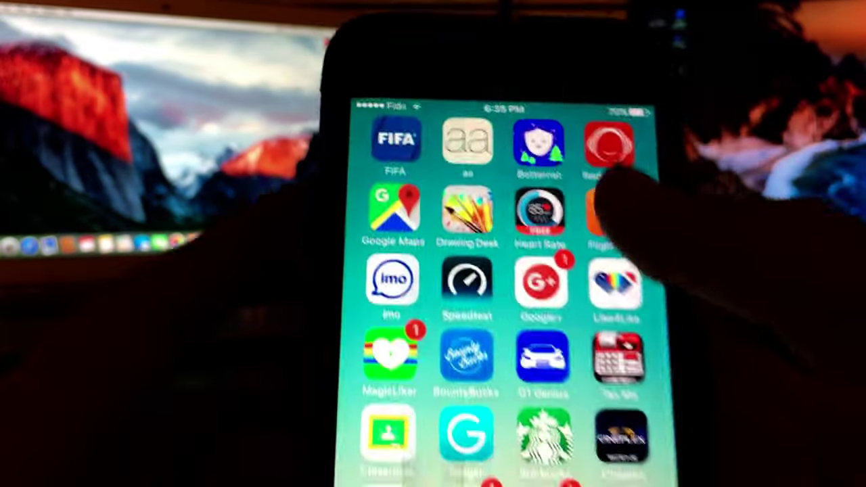
# Launch the 'Star Wars…' home-screen icon to reopen the Force Awakens page on rainierland.com.
pyautogui.moveTo(609, 244); pyautogui.dragTo(406, 244)
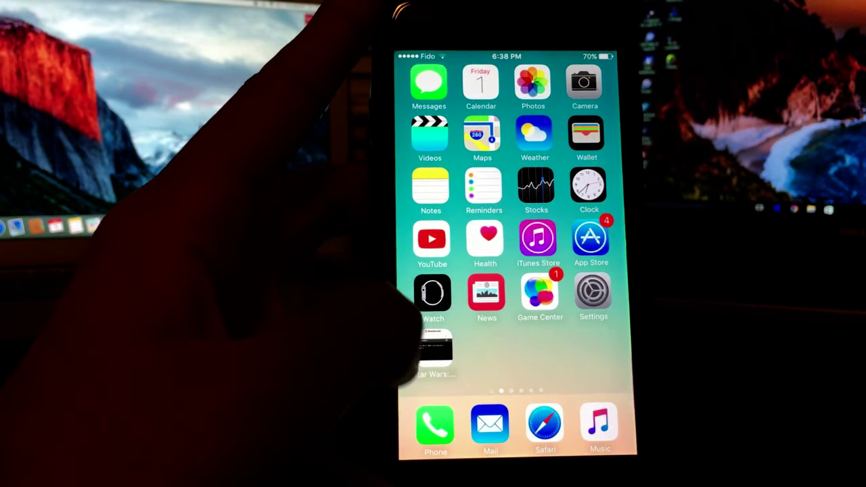
pyautogui.click(546, 427)
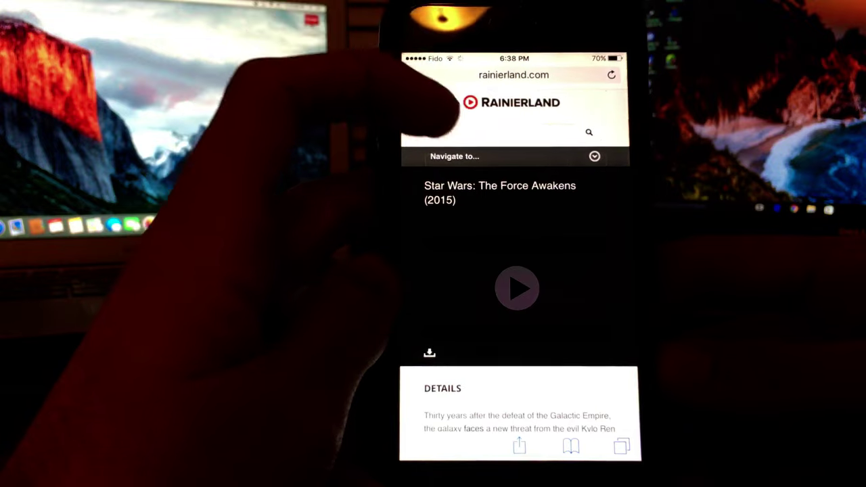
pyautogui.click(473, 157)
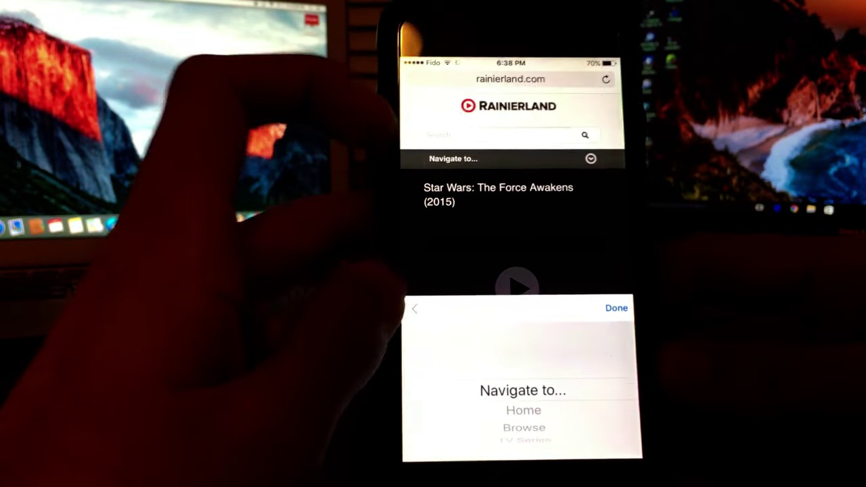
pyautogui.scroll(-3, 515, 406)
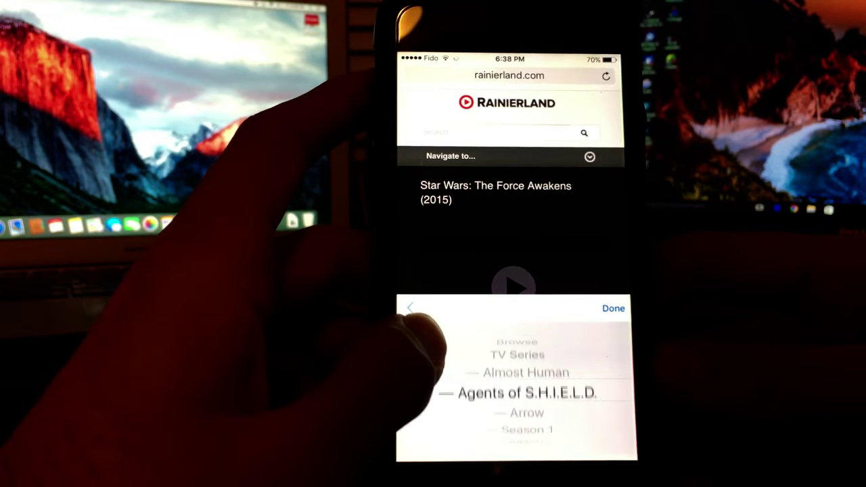
pyautogui.scroll(3, 514, 406)
pyautogui.click(613, 308)
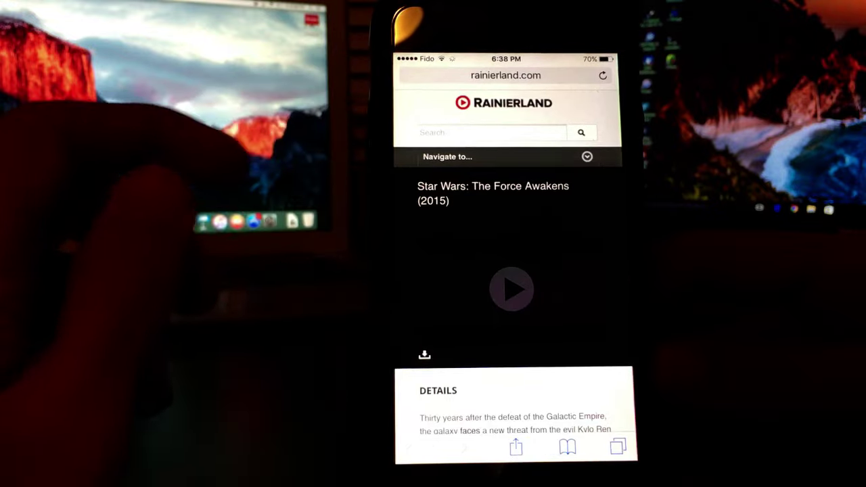